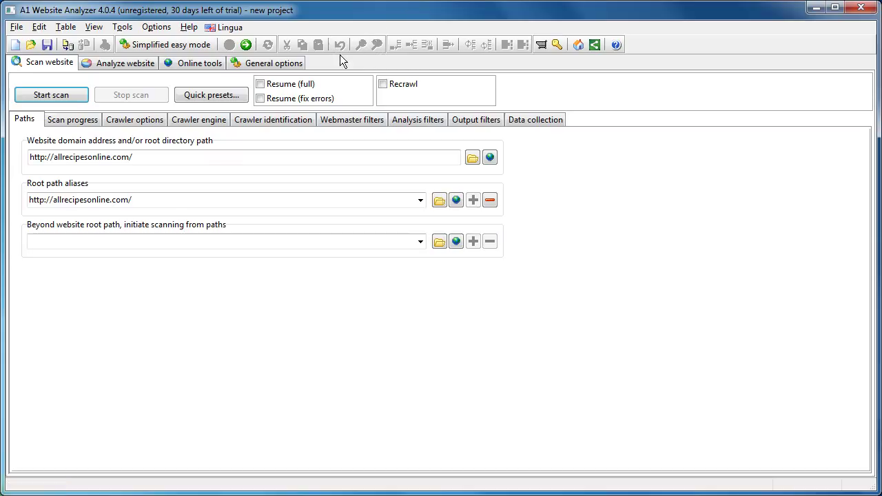
Inspect the two spell-check dictionary files, then go back to the allrecipesonline.com scan paths
left_click(285, 64)
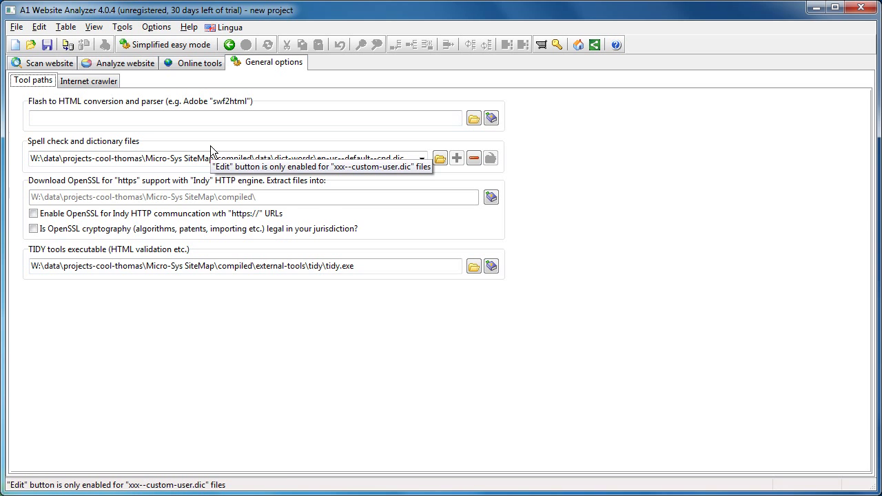
left_click(422, 158)
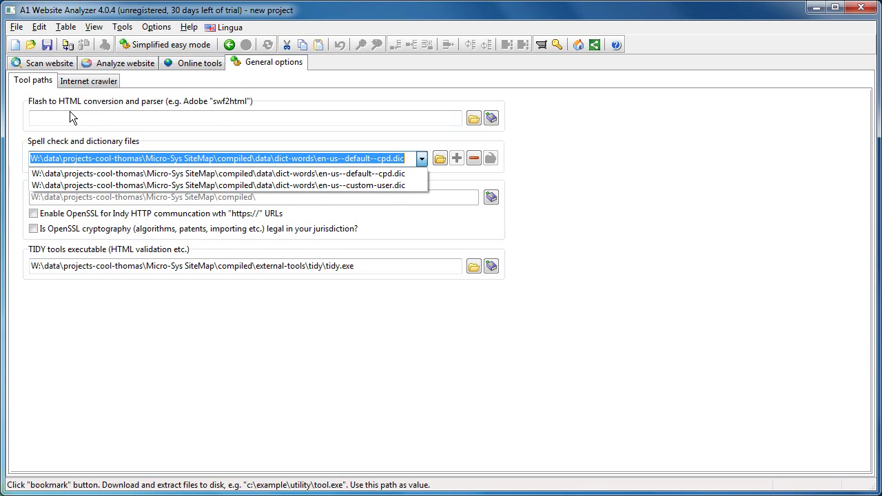
left_click(54, 62)
left_click(54, 63)
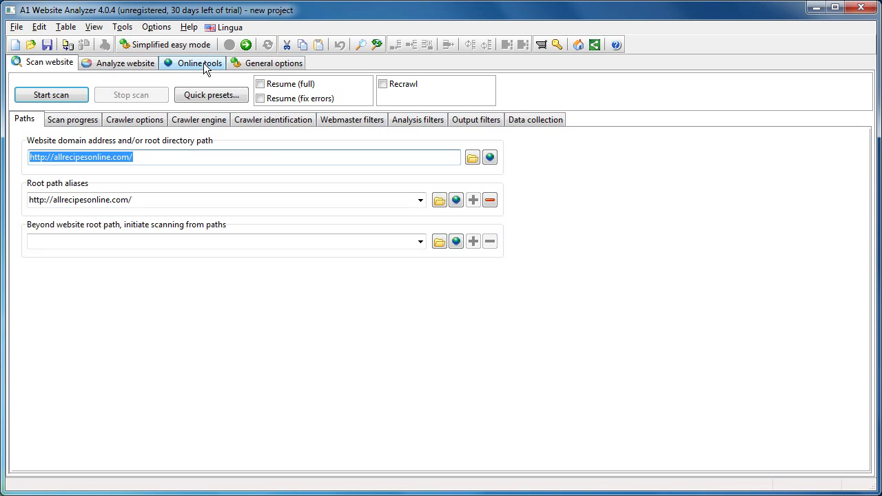
left_click(514, 118)
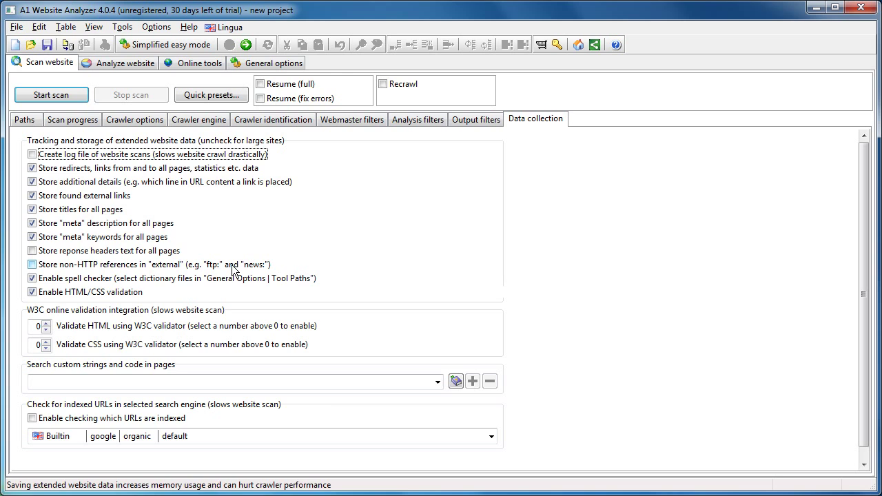
left_click(62, 280)
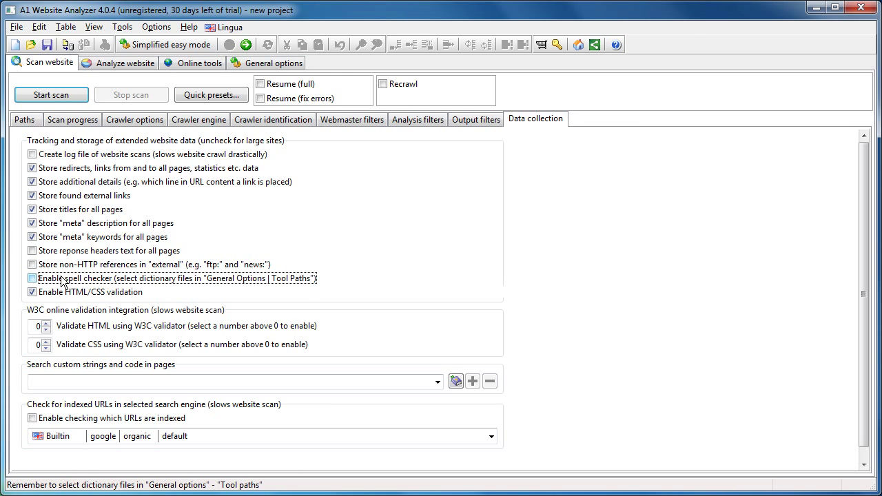
left_click(25, 119)
left_click(138, 158)
left_click_drag(88, 157, 41, 159)
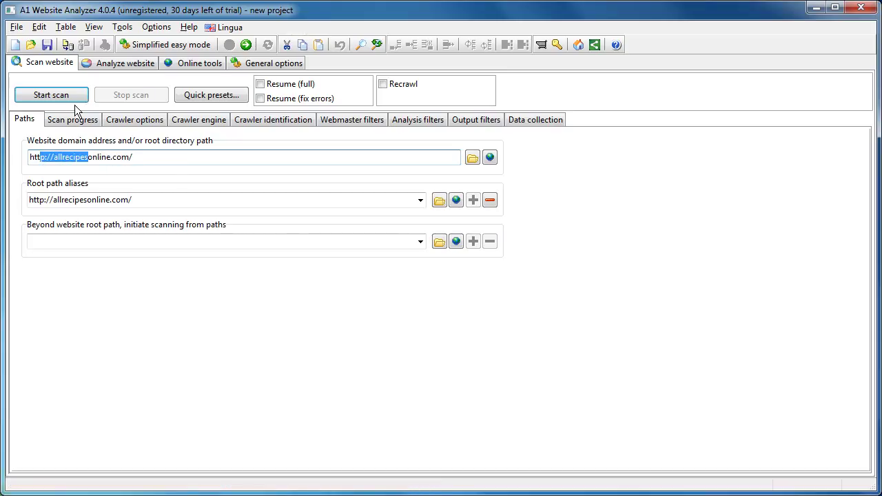
Show the homepage's HTML source and run Tools > Spell check document to highlight misspellings
left_click(115, 62)
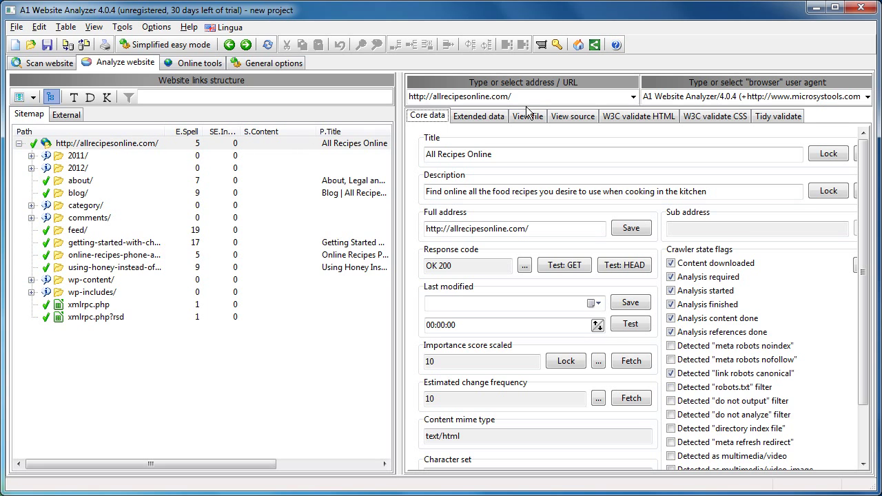
left_click(574, 117)
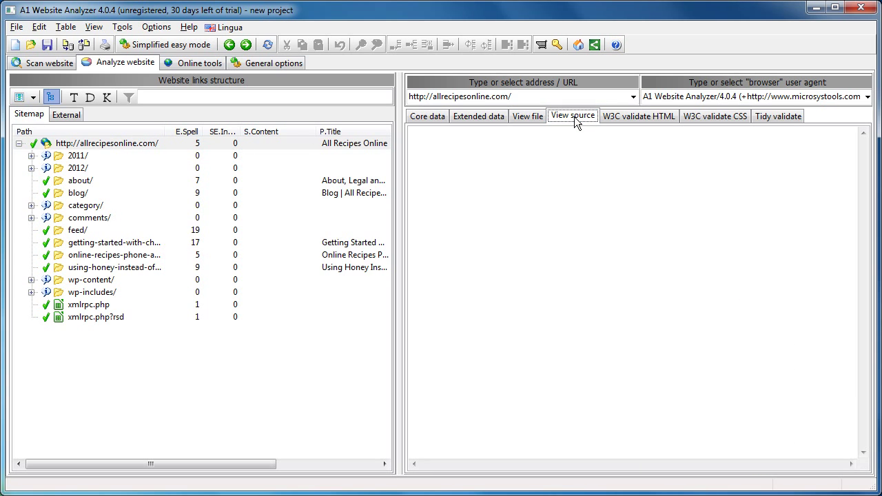
left_click(131, 28)
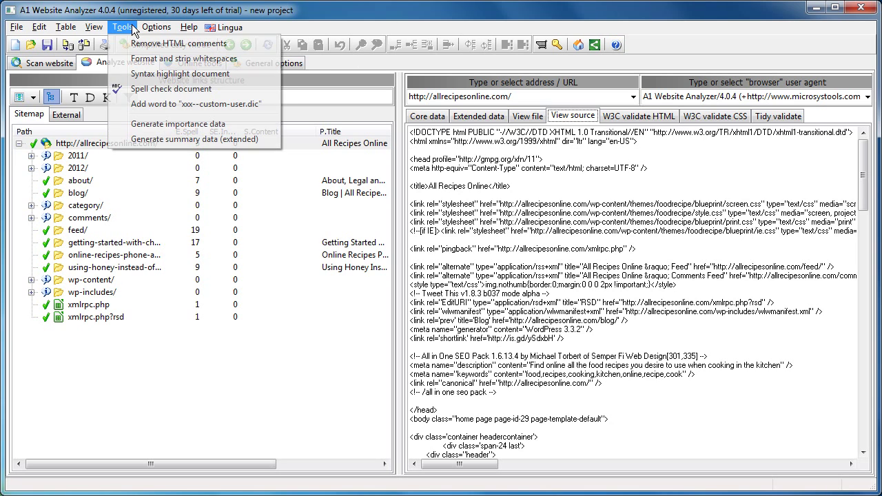
left_click(164, 90)
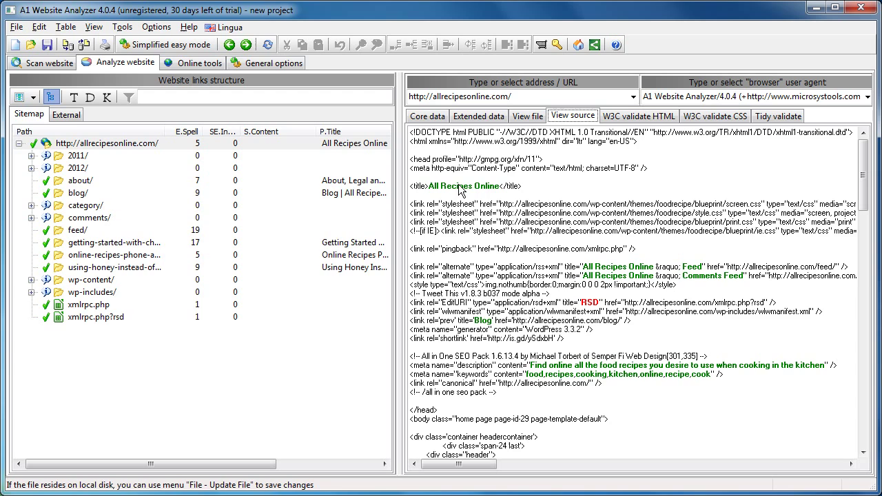
left_click(584, 309)
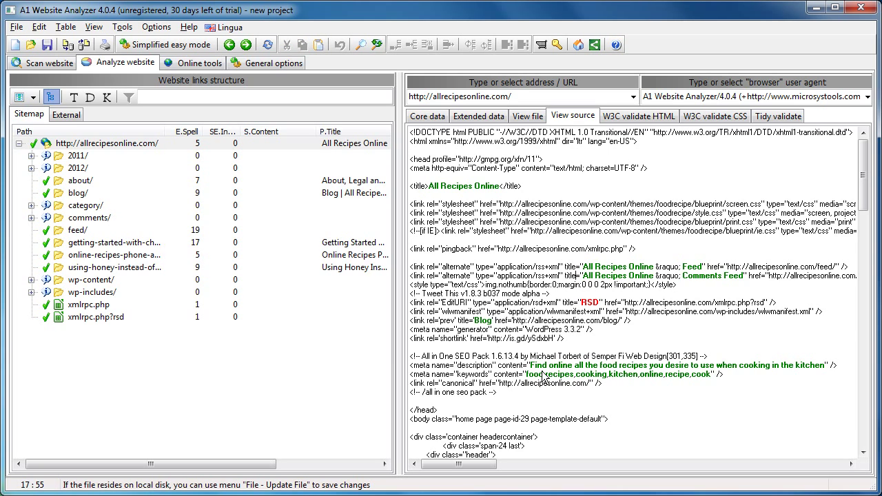
Select the flagged word RSD, then scroll the source down to the sidebar markup
double_click(589, 301)
scroll(592, 303, "down", 1)
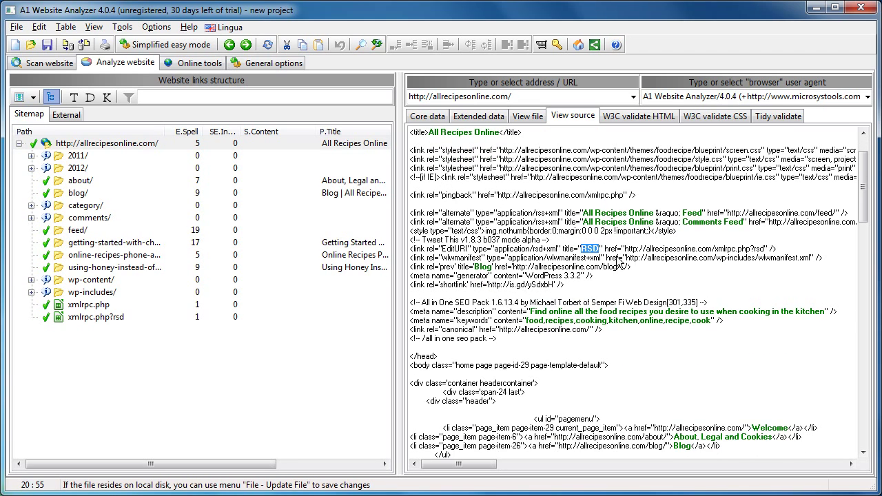
scroll(598, 228, "down", 3)
scroll(598, 228, "down", 13)
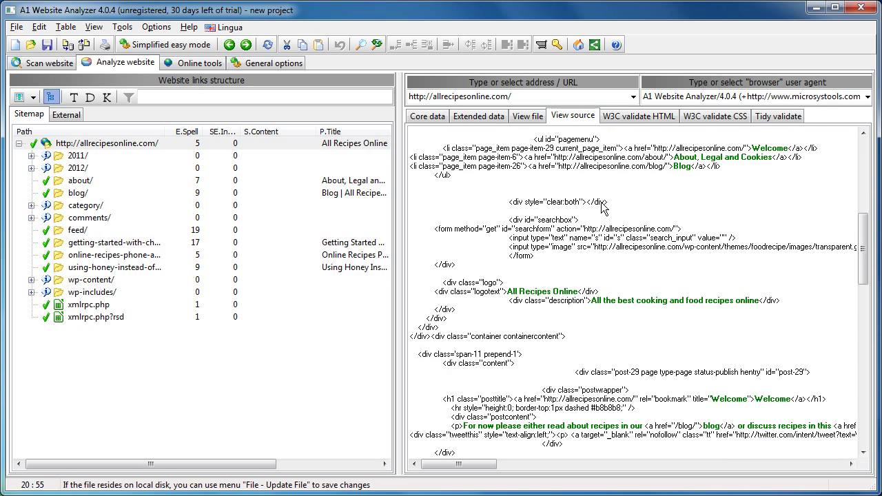
mouse_move(475, 469)
left_mouse_down()
mouse_move(560, 469)
mouse_move(462, 469)
left_mouse_up()
scroll(497, 286, "up", 7)
scroll(544, 327, "down", 1)
scroll(545, 327, "down", 15)
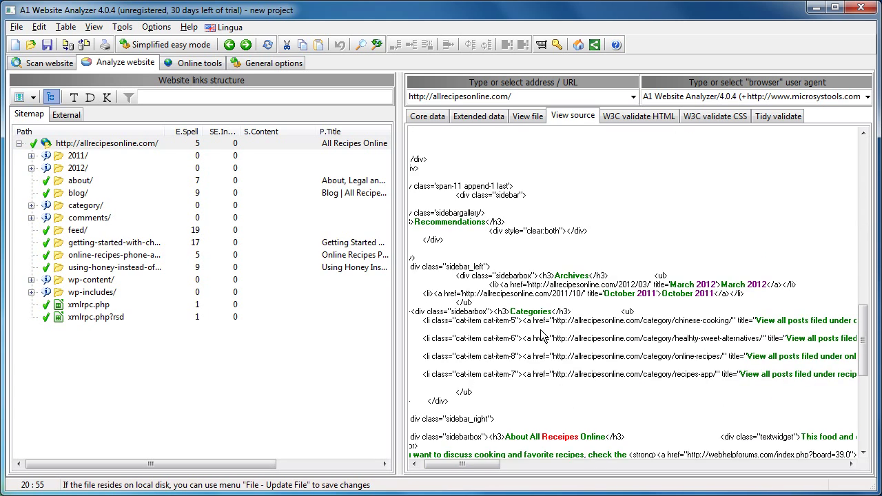
scroll(542, 312, "up", 4)
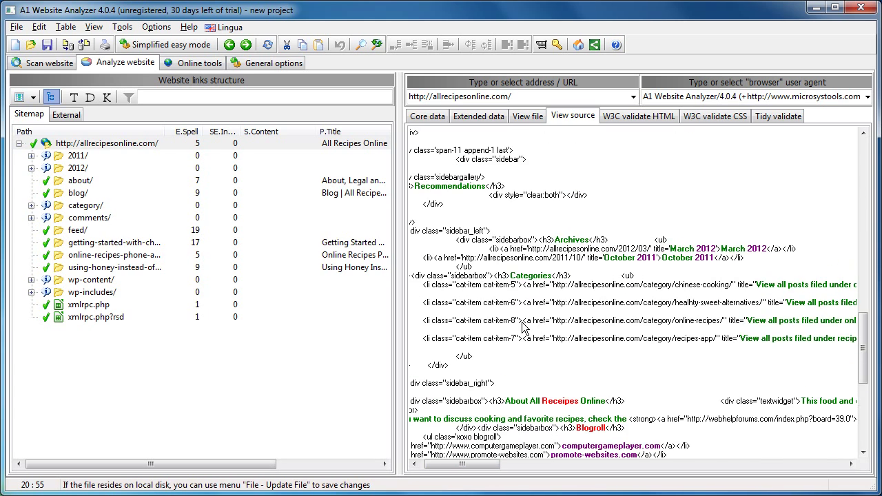
left_click_drag(484, 464, 517, 451)
left_click(513, 272)
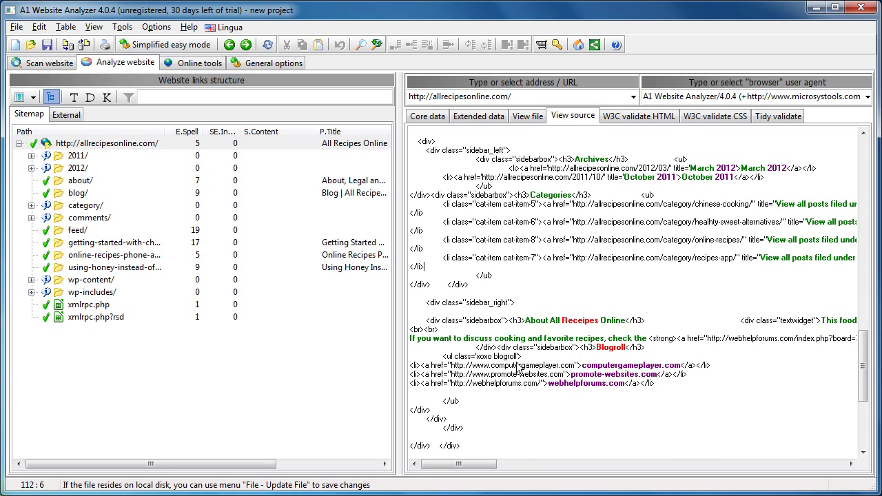
Select the red-flagged word Receipes in the sidebar to inspect it
left_click_drag(459, 471, 514, 469)
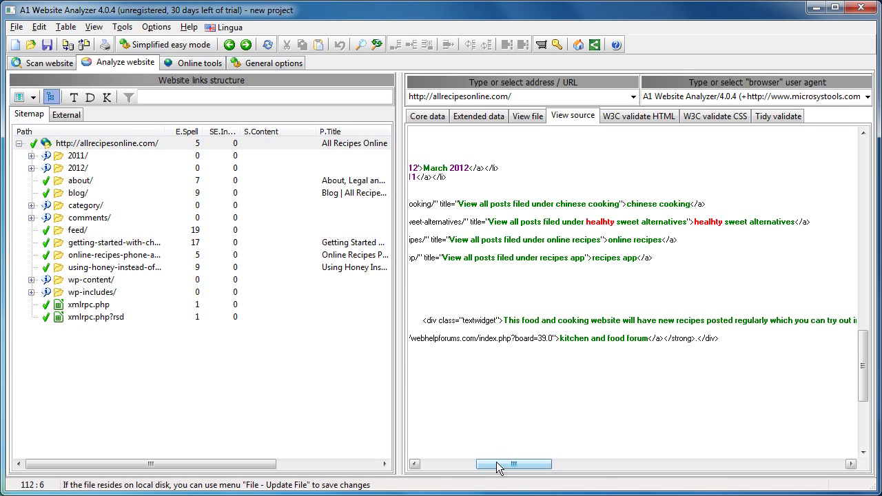
left_click_drag(504, 468, 449, 469)
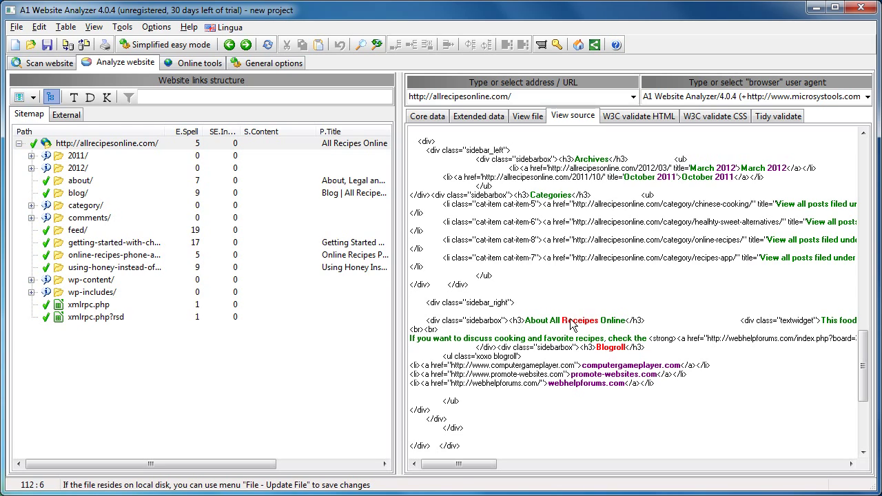
double_click(567, 324)
left_click(582, 278)
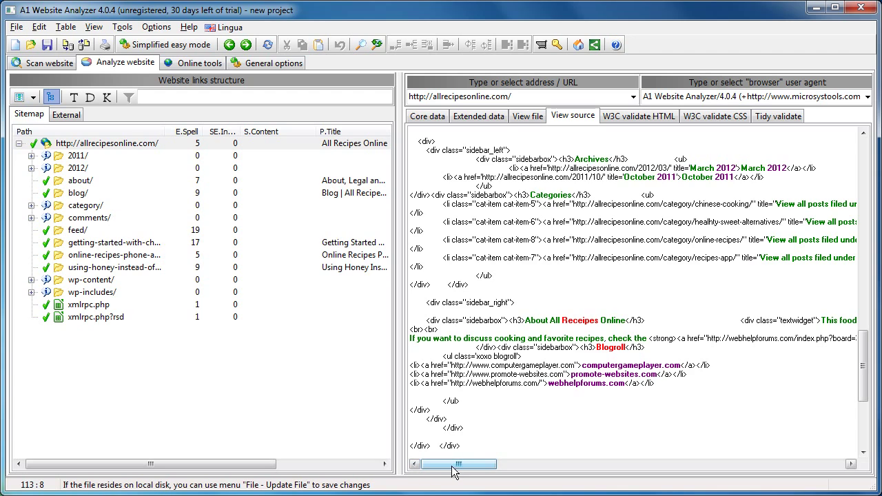
left_click_drag(455, 471, 469, 471)
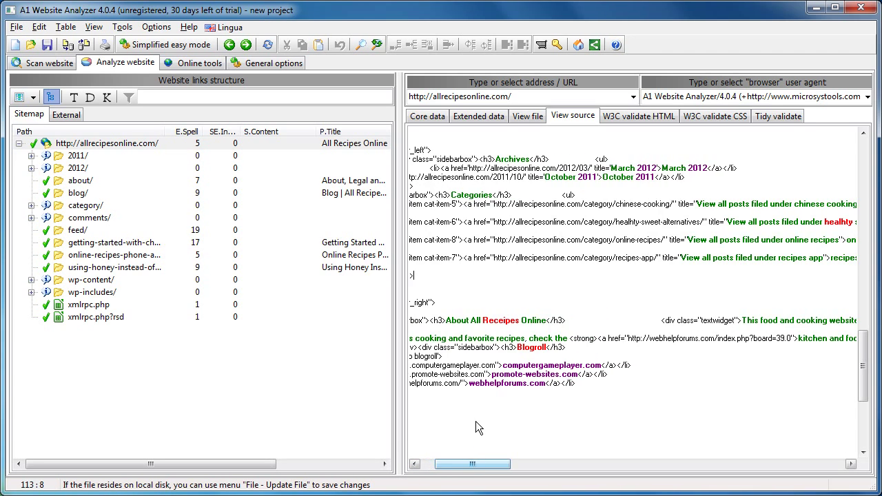
left_click(471, 388)
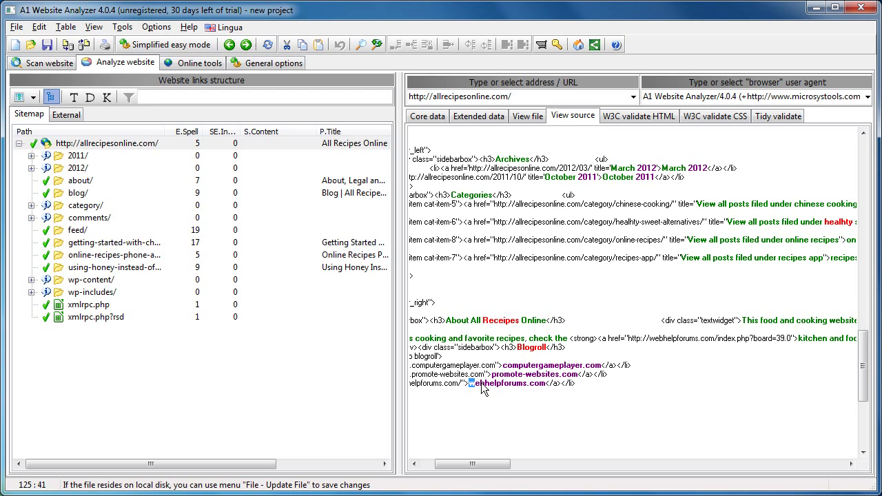
left_click_drag(512, 384, 545, 388)
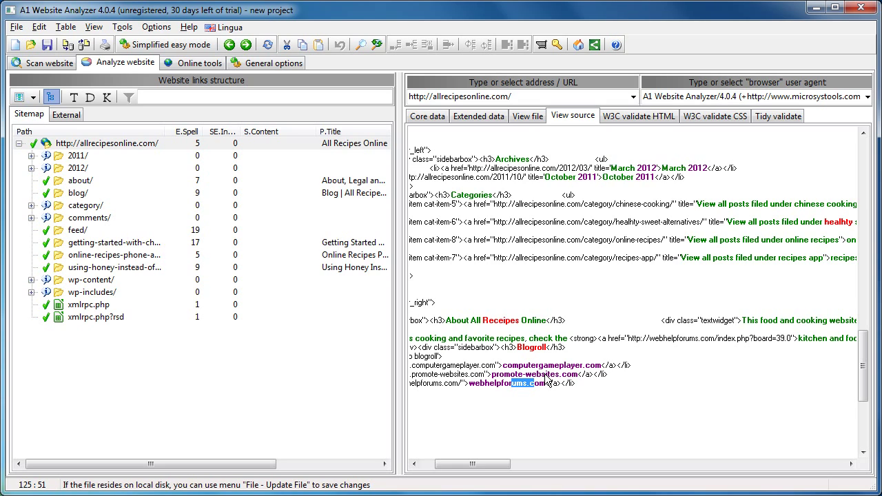
left_click(579, 178)
double_click(588, 178)
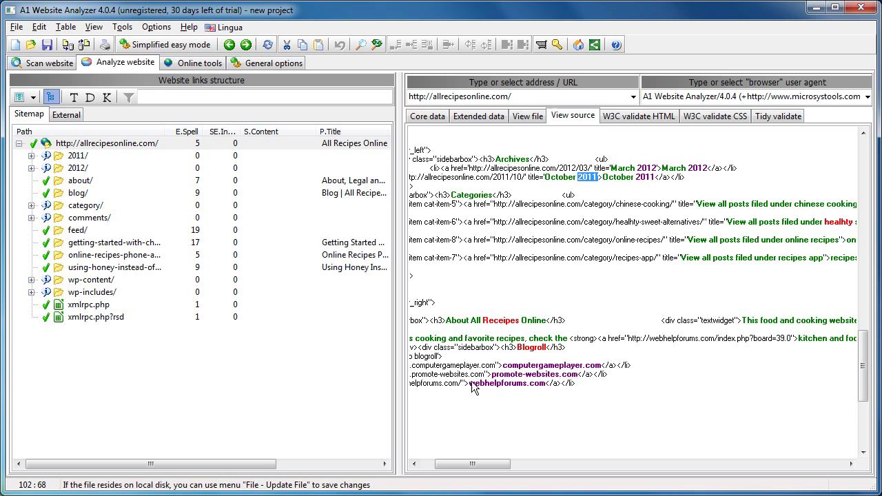
left_click_drag(470, 384, 539, 384)
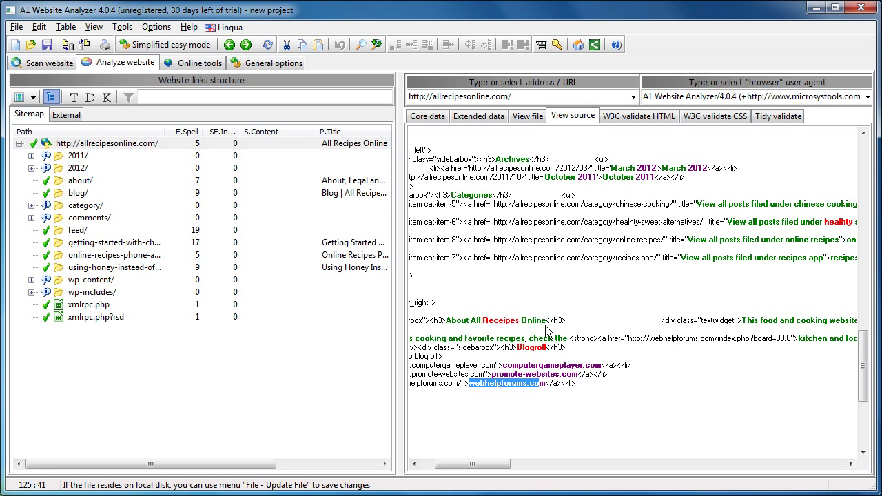
left_click_drag(480, 465, 453, 465)
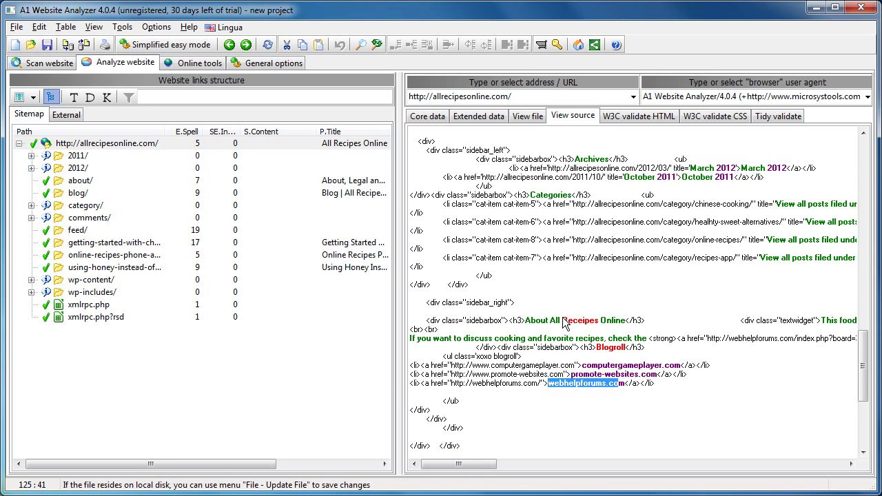
Select Blogroll and add it to en-us--custom-user.dic through Tools, then confirm with Yes
left_click(598, 348)
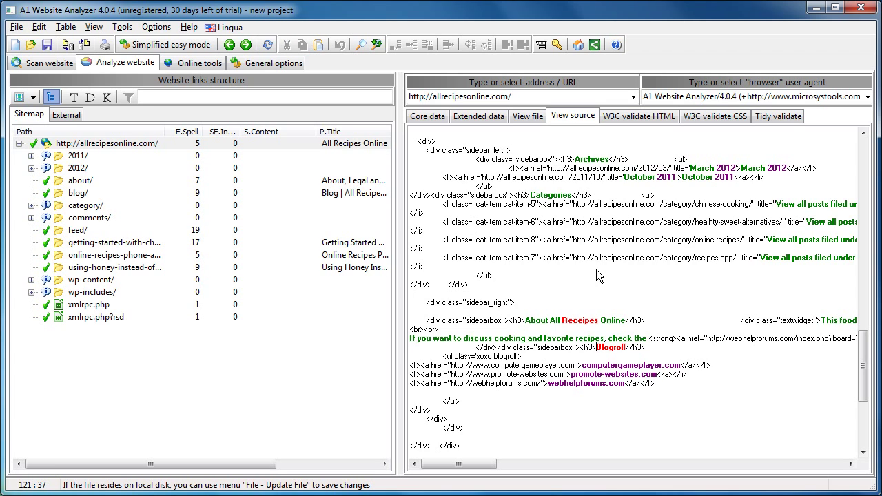
key("shift+Right")
key("shift+Right")
key("shift+Right")
key("shift+Right")
key("shift+Right")
key("shift+Right")
key("shift+Right")
key("shift+Right")
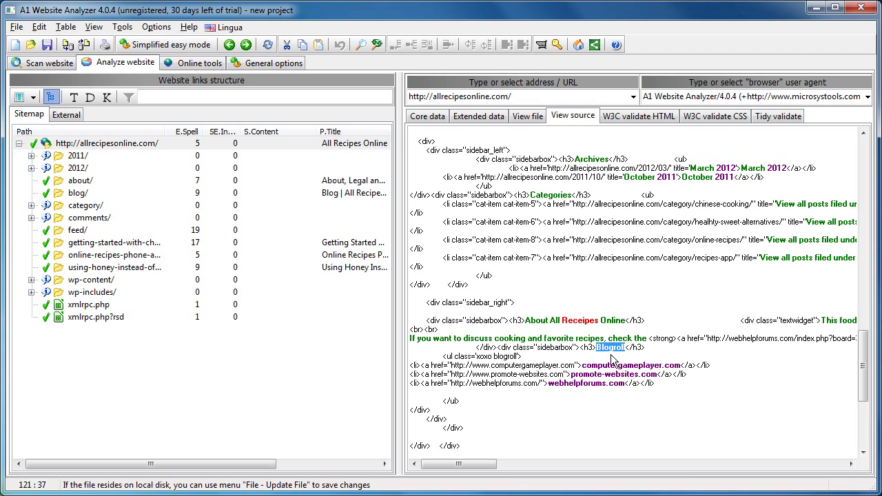
left_click(124, 28)
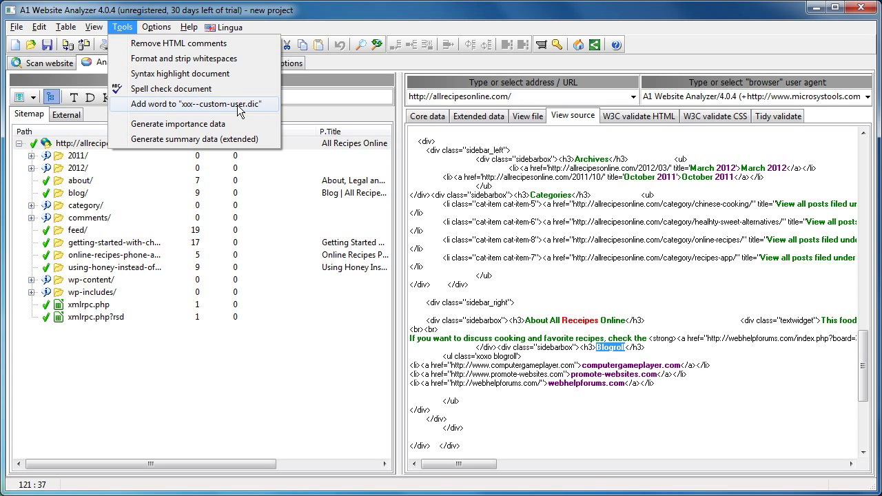
left_click(198, 104)
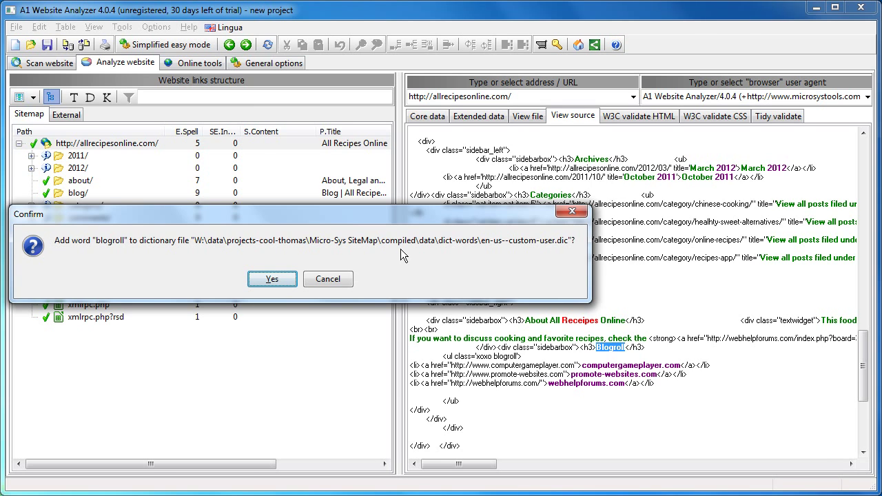
left_click(282, 283)
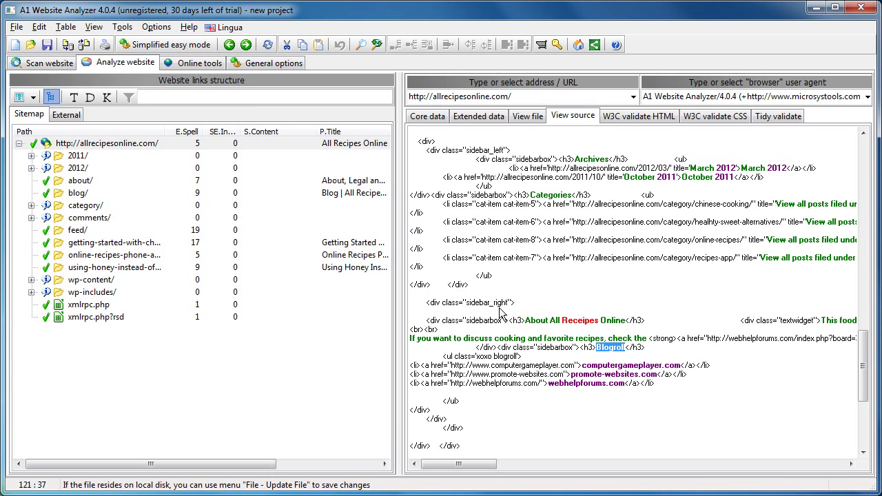